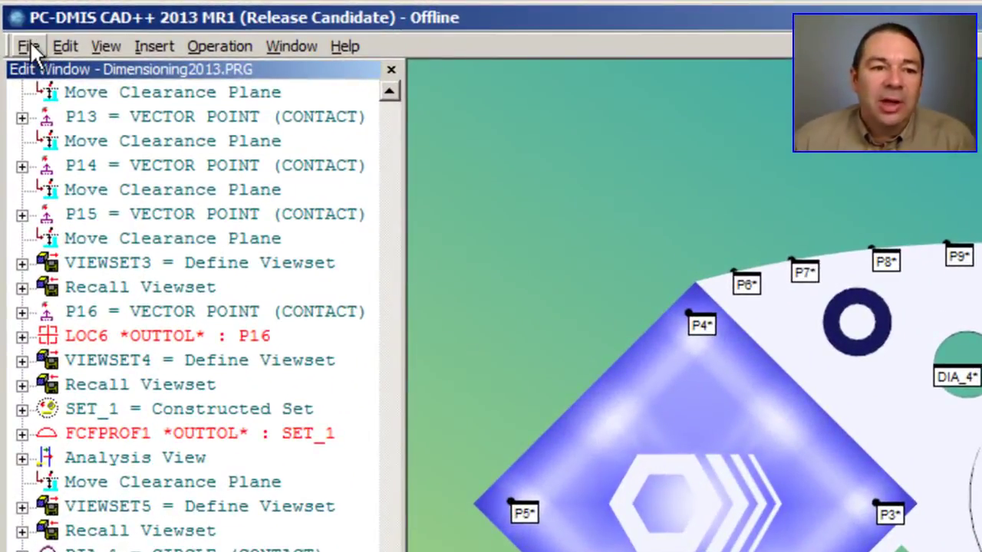
# - Open a blank page in the Custom Report Editor via File > Reporting > New > Custom Report
pyautogui.click(29, 46)
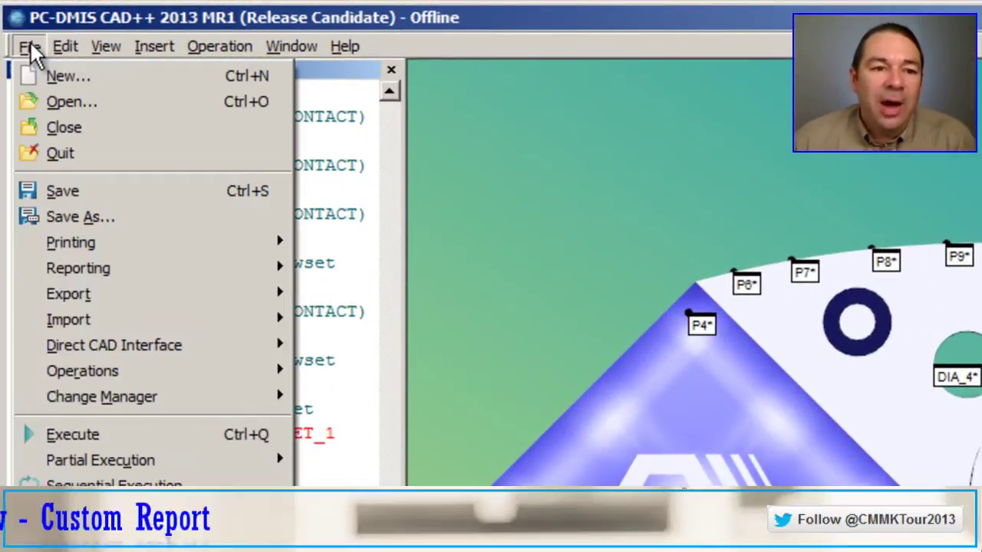
pyautogui.moveTo(79, 270)
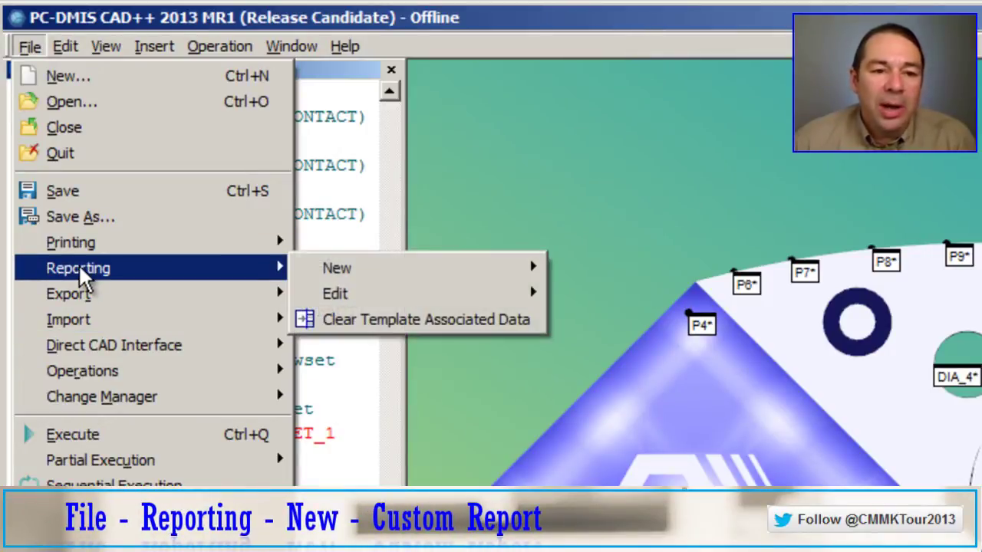
pyautogui.moveTo(331, 263)
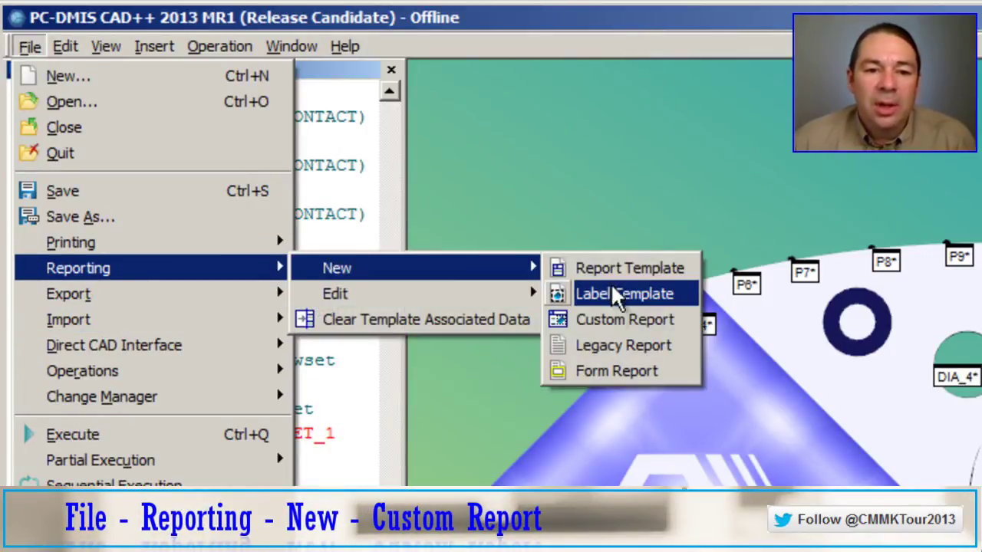
pyautogui.click(610, 320)
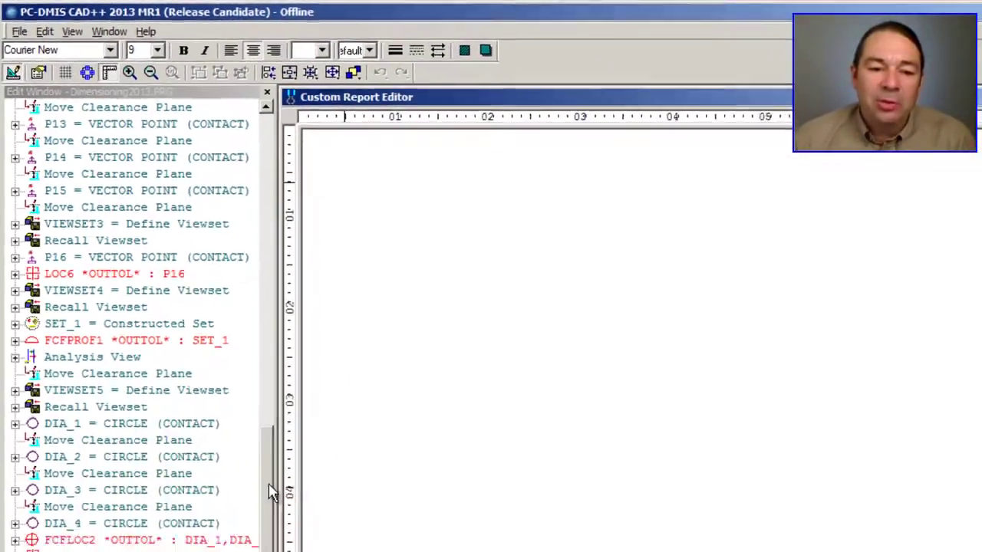
# - Drag the File Header from the top of the part program onto the report page
pyautogui.moveTo(215, 395); pyautogui.dragTo(213, 113)
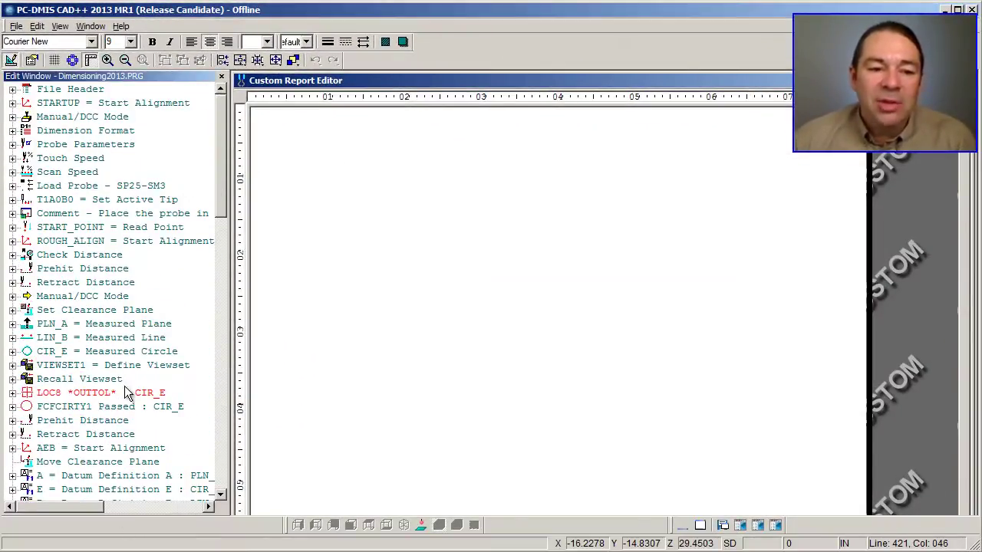
pyautogui.click(58, 90)
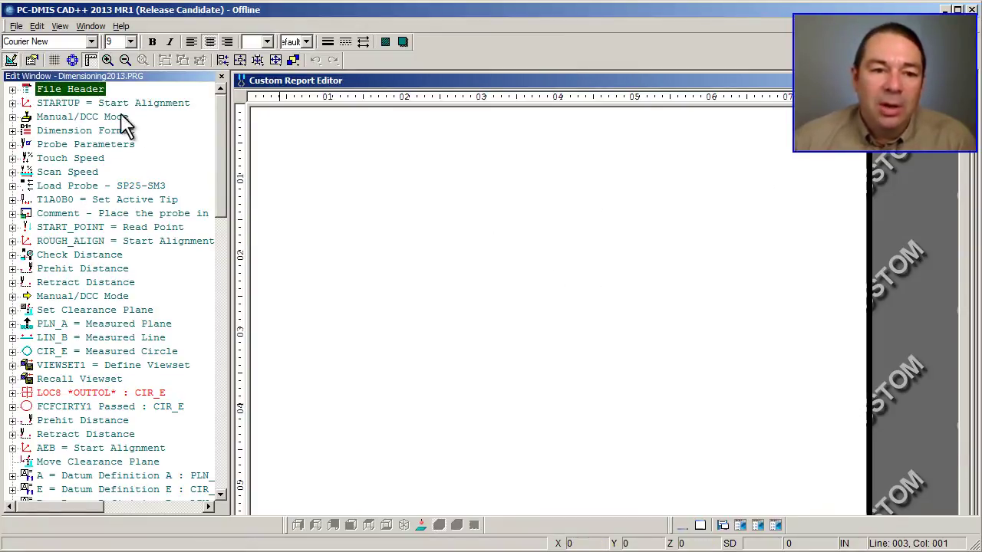
pyautogui.moveTo(60, 90); pyautogui.dragTo(364, 151)
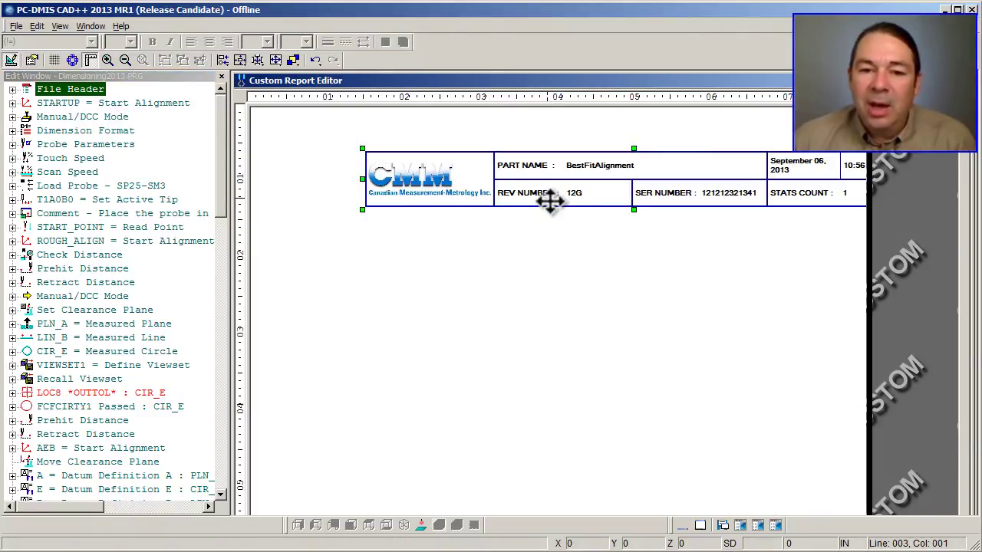
# - Move the file header table to the page's top-left and left-align it
pyautogui.moveTo(551, 201); pyautogui.dragTo(482, 174)
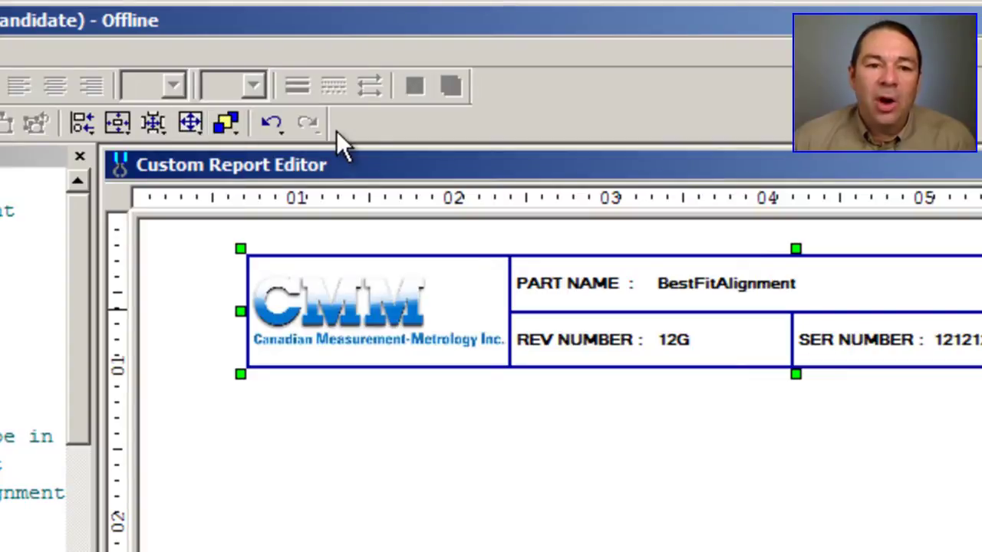
pyautogui.click(117, 123)
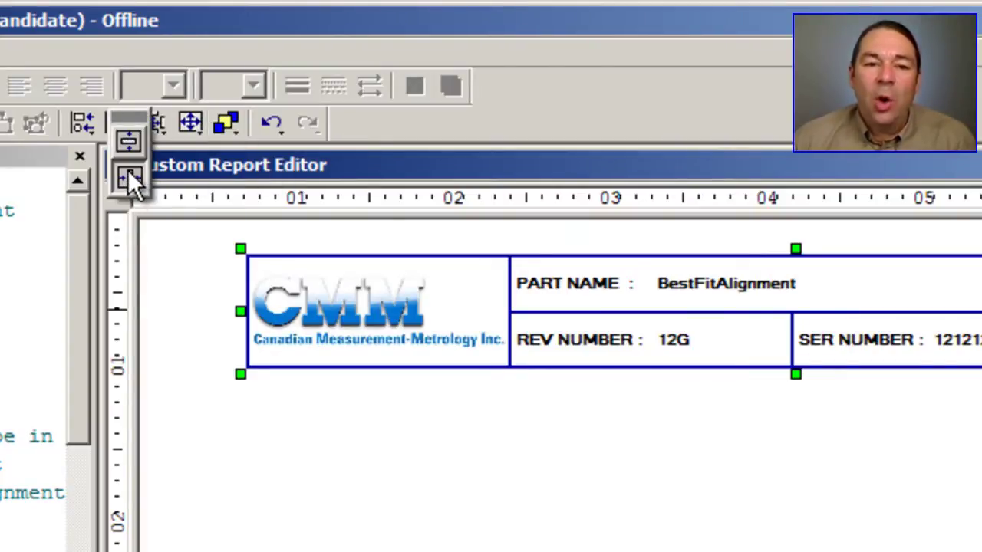
pyautogui.click(129, 176)
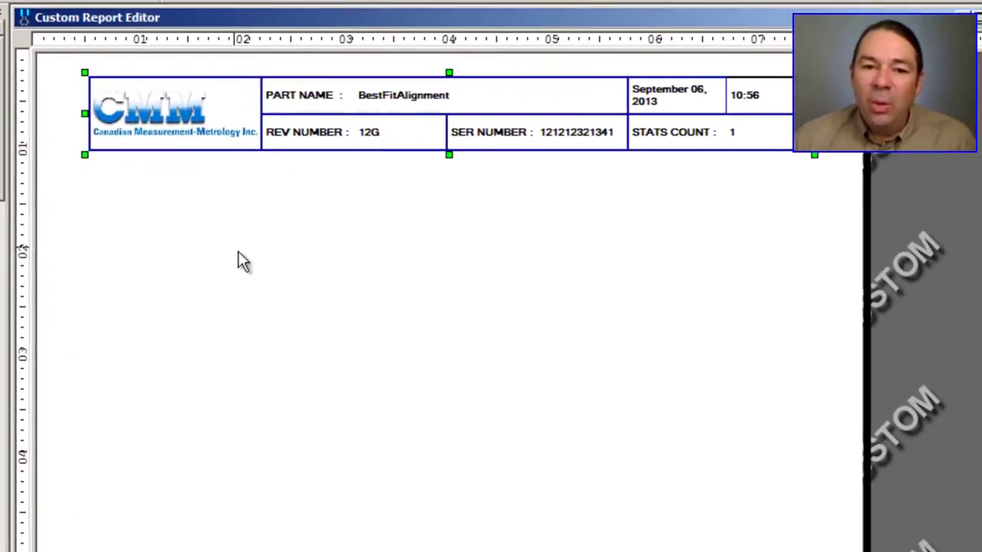
pyautogui.click(532, 494)
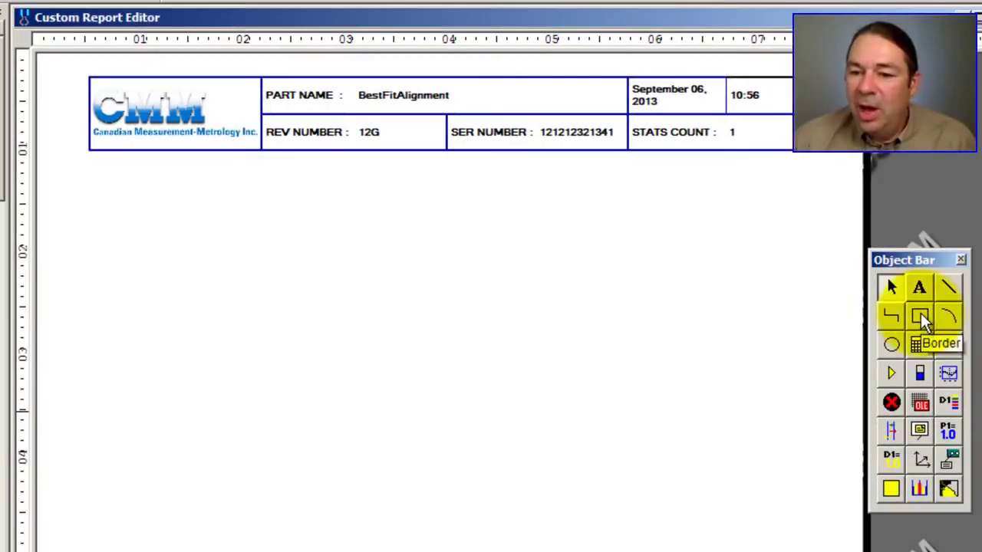
# - Draw a bordered rectangle across the page below the header
pyautogui.click(920, 316)
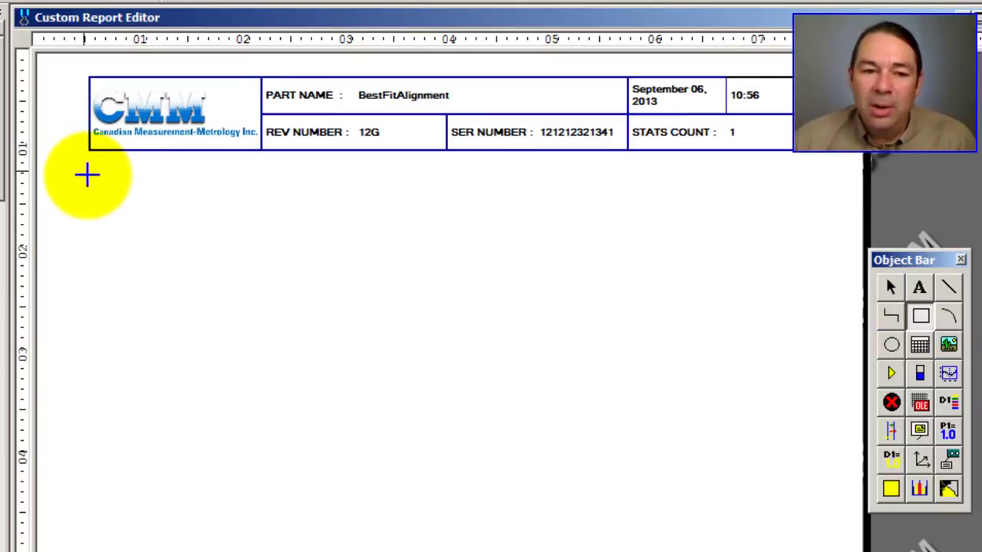
pyautogui.moveTo(87, 175); pyautogui.dragTo(811, 272)
pyautogui.click(533, 324)
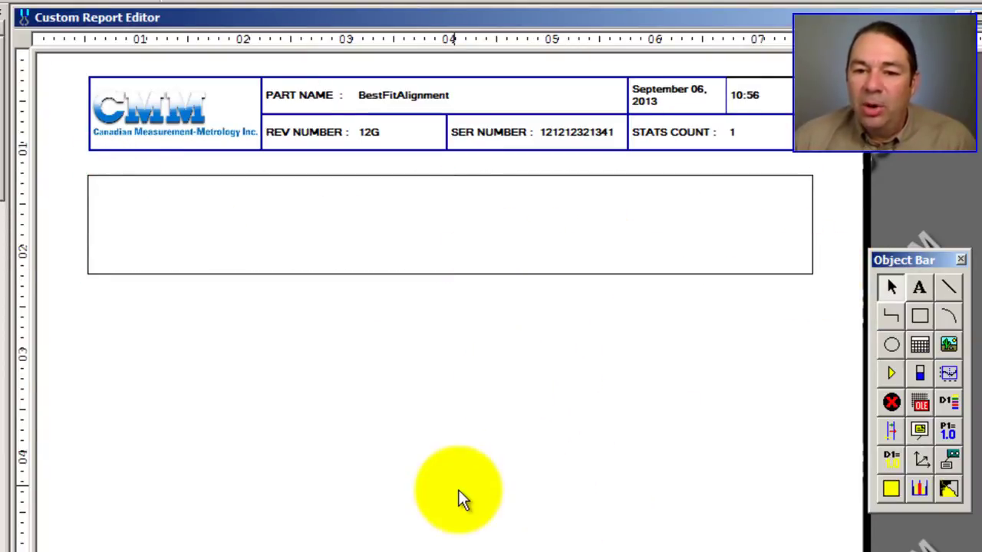
# - Add a Text1 text box inside the bordered rectangle
pyautogui.click(920, 287)
pyautogui.moveTo(143, 198); pyautogui.dragTo(728, 254)
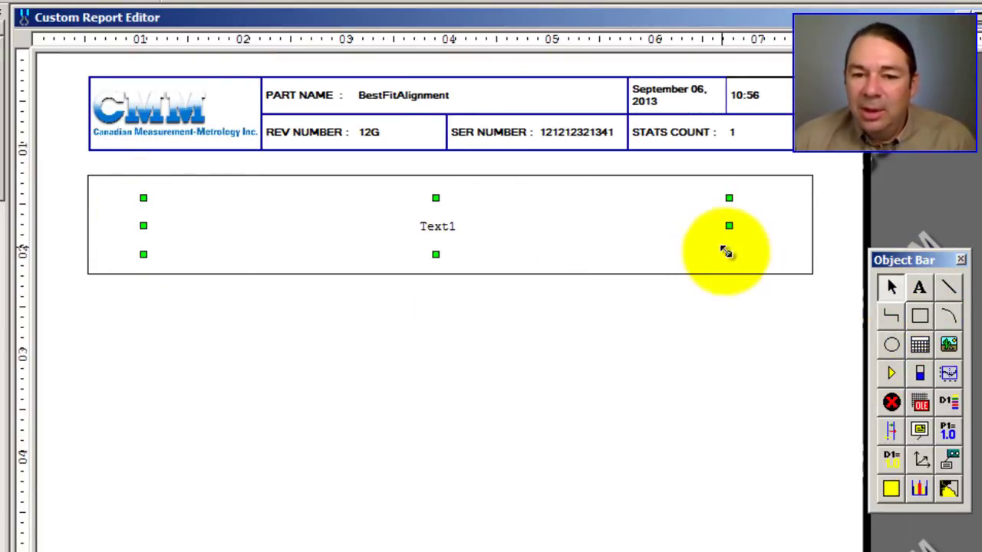
pyautogui.rightClick(436, 226)
# - Set Text1's font to Elephant, size 22
pyautogui.click(471, 296)
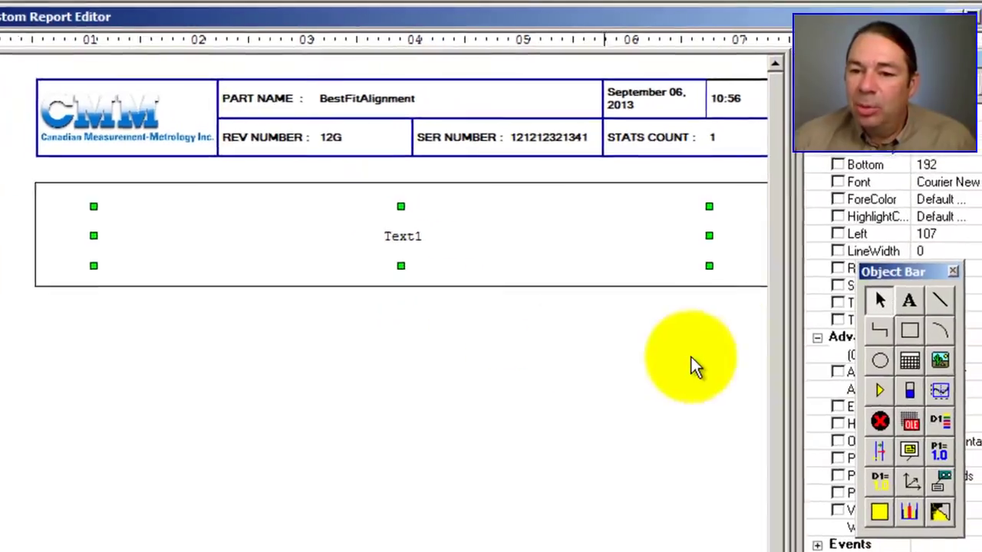
pyautogui.moveTo(874, 276); pyautogui.dragTo(469, 336)
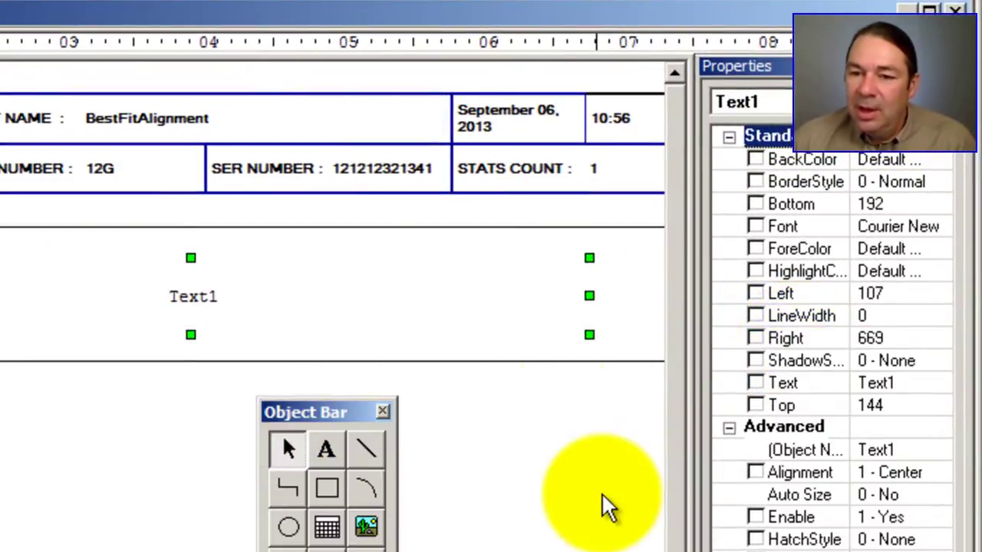
pyautogui.doubleClick(894, 228)
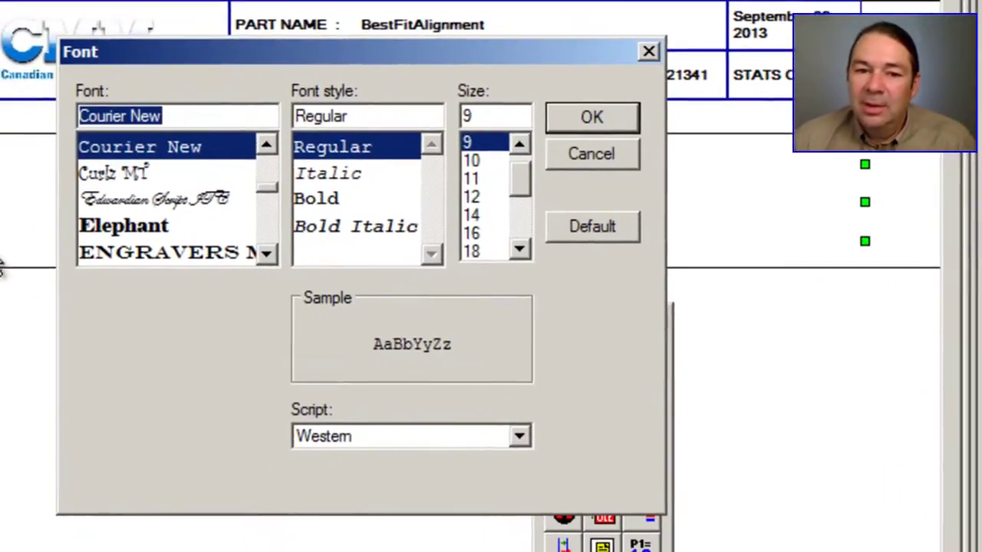
pyautogui.click(154, 228)
pyautogui.click(520, 249)
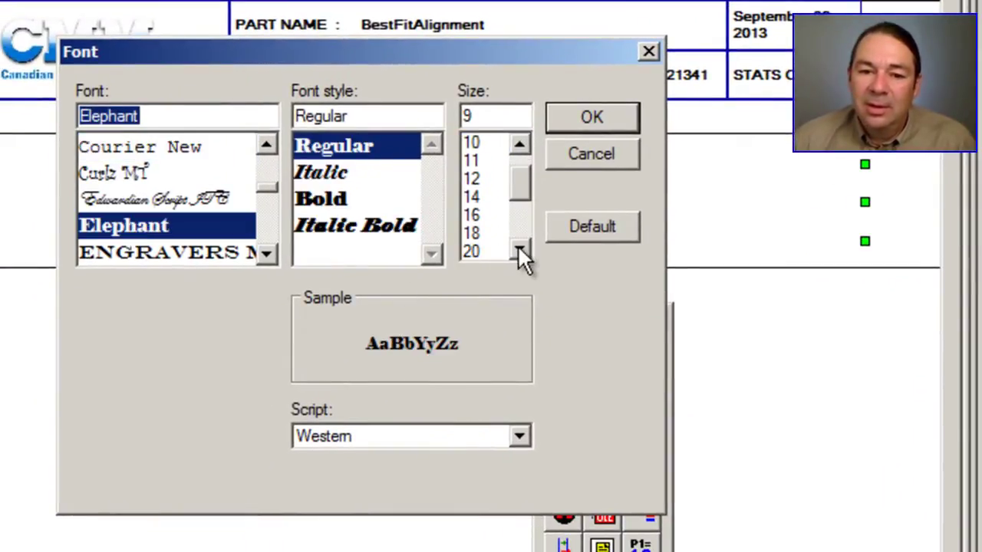
pyautogui.click(520, 250)
pyautogui.click(474, 233)
pyautogui.click(588, 119)
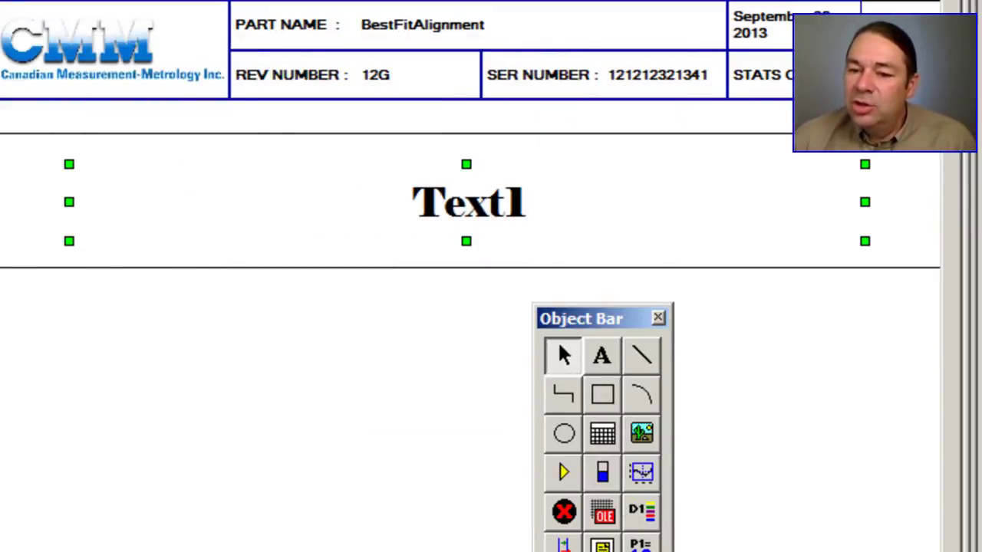
# - Replace Text1's wording with 'T Values at Surface P' and hide the properties panel
pyautogui.click(433, 197)
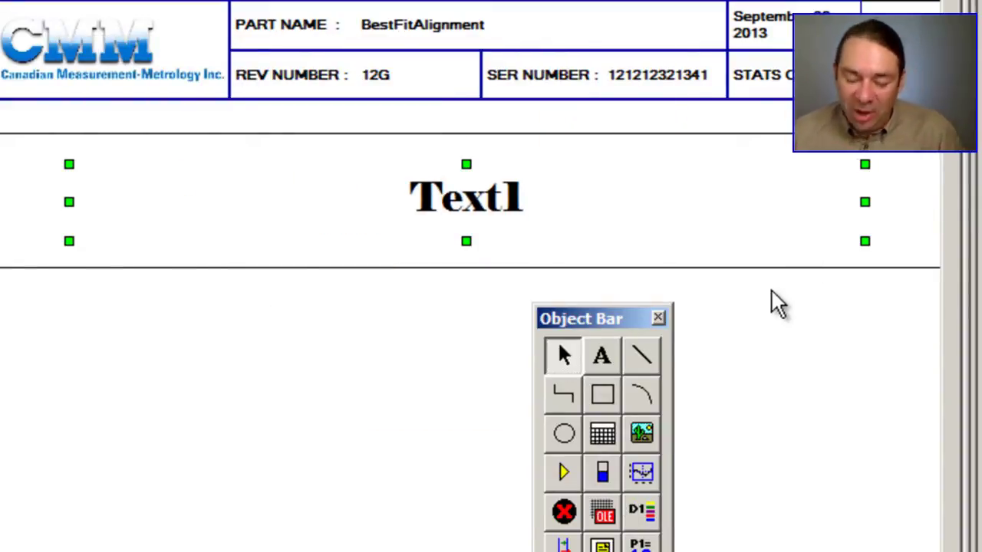
pyautogui.press('Home')
pyautogui.hotkey('shift', 'End')
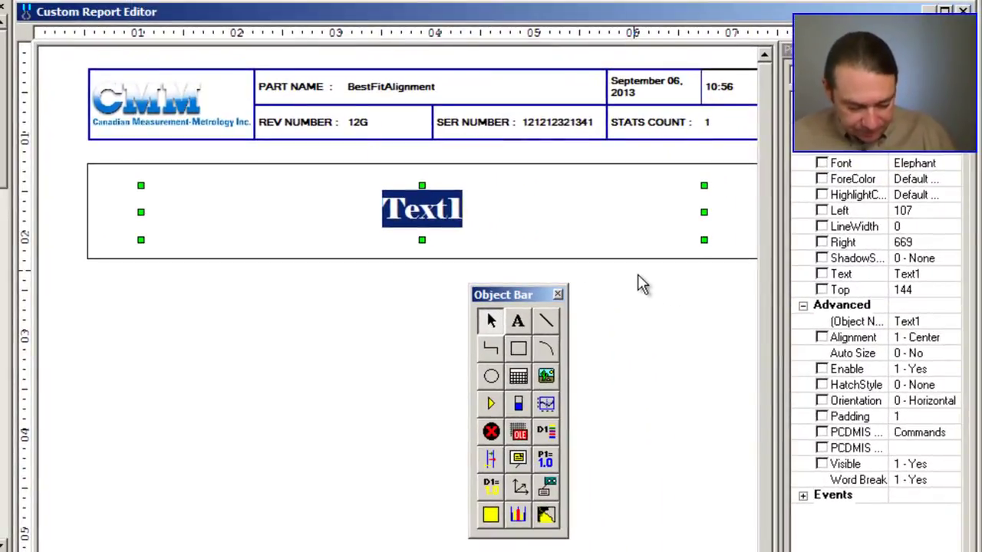
pyautogui.write('T Valu')
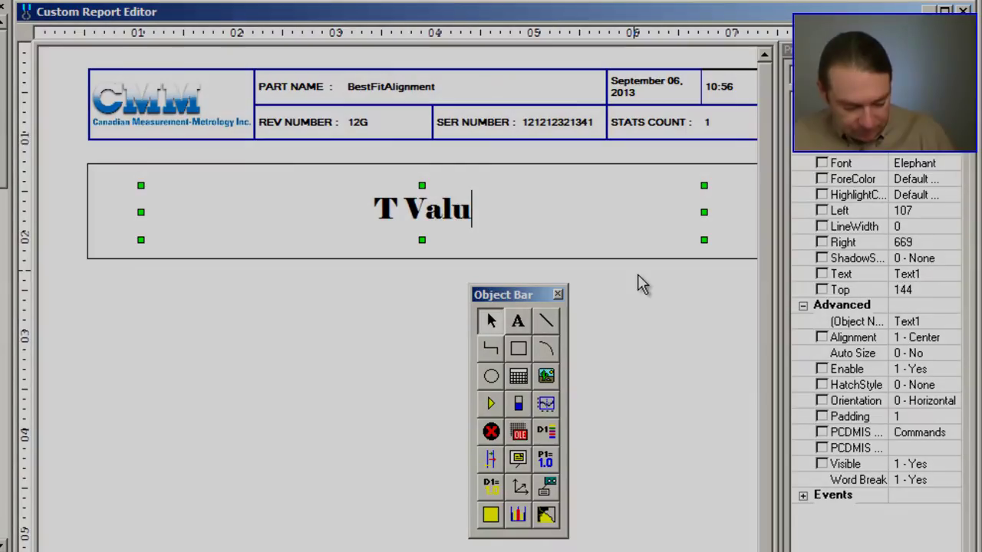
pyautogui.write('es')
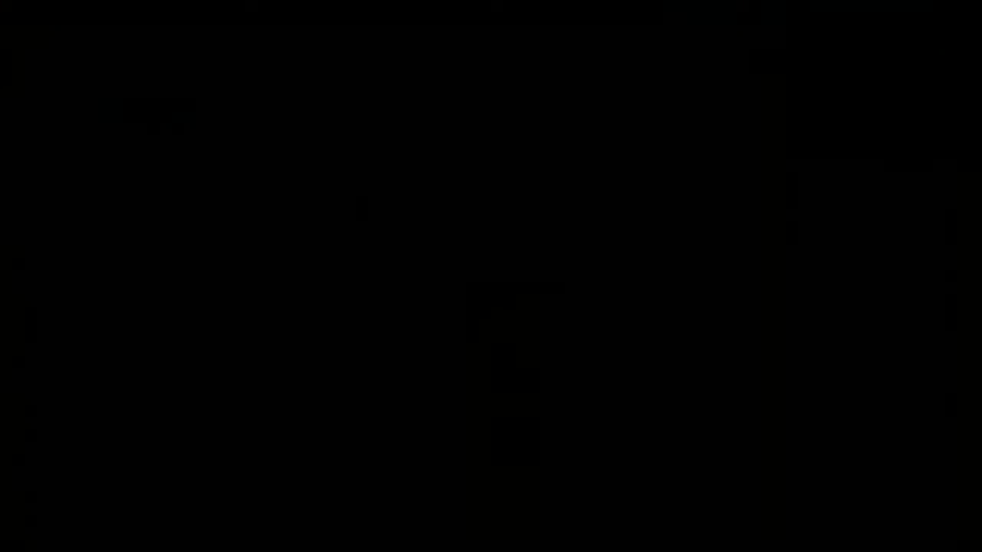
pyautogui.write('at Surface P')
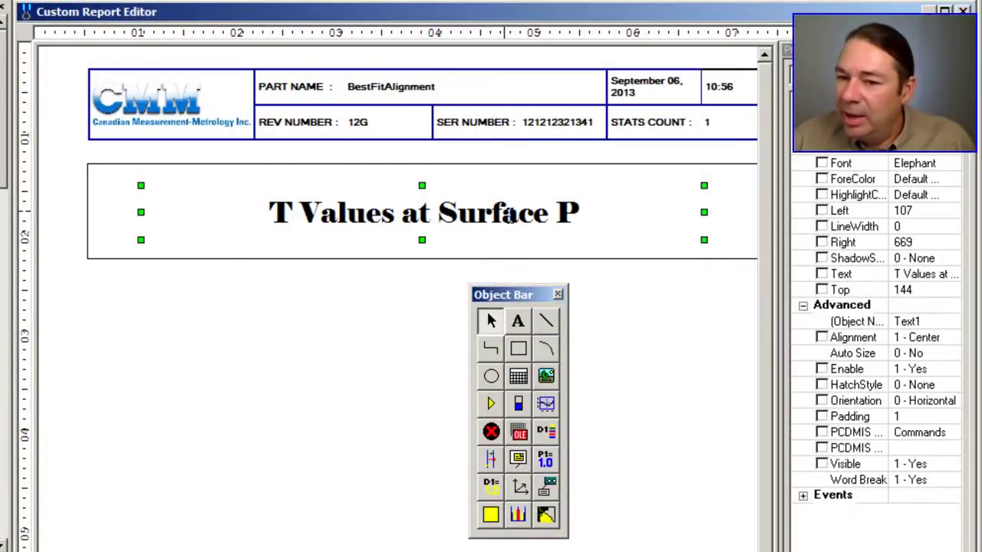
pyautogui.rightClick(509, 217)
pyautogui.click(557, 285)
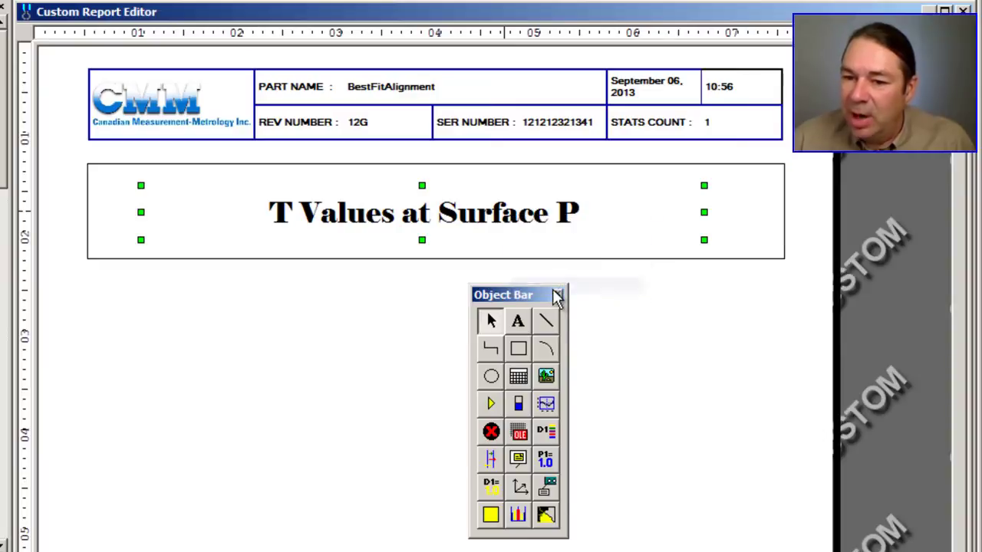
pyautogui.click(643, 355)
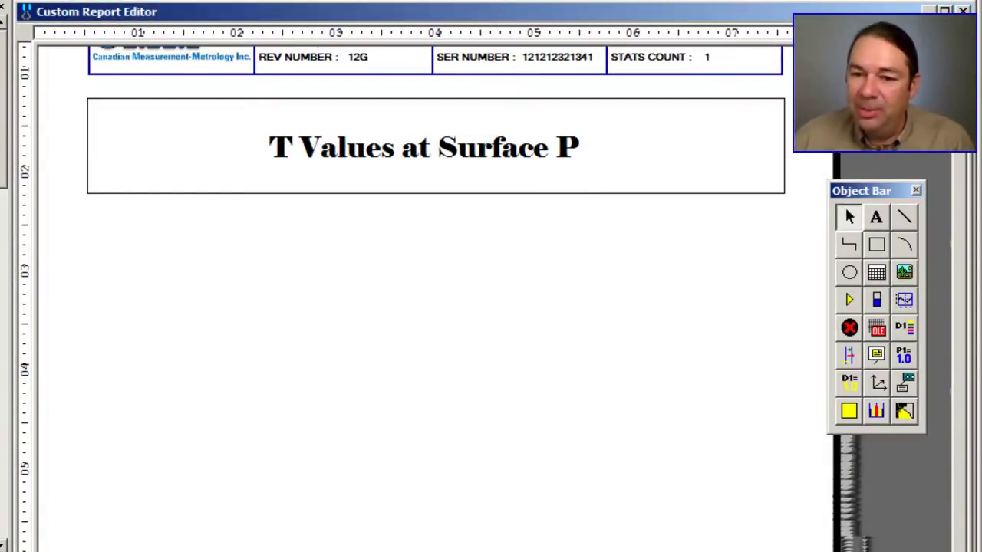
# - Draw a CadReportObject view filling the page below the title
pyautogui.scroll(-3, 958, 307)
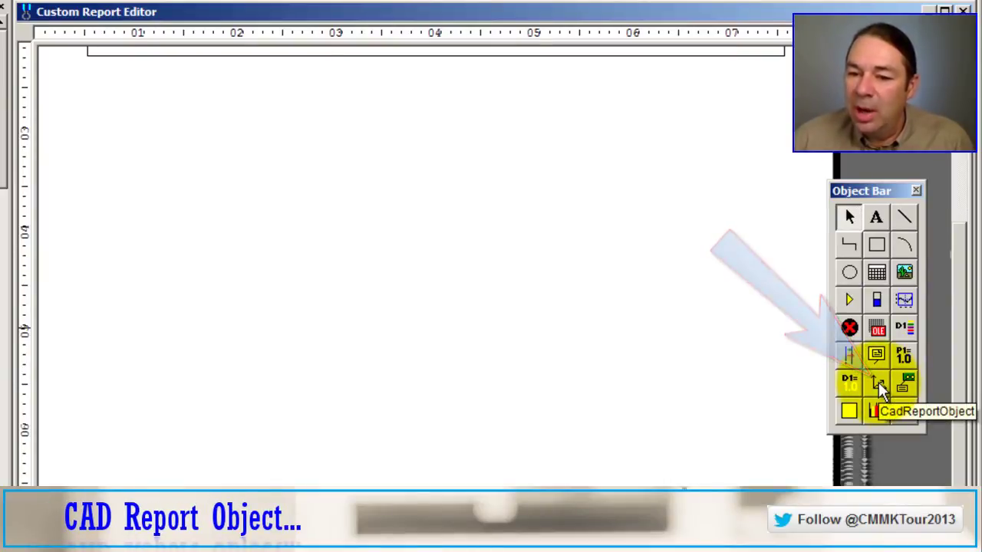
pyautogui.click(878, 382)
pyautogui.moveTo(134, 145)
pyautogui.mouseDown()
pyautogui.moveTo(261, 309)
pyautogui.moveTo(668, 493)
pyautogui.moveTo(763, 522)
pyautogui.moveTo(767, 532)
pyautogui.mouseUp()
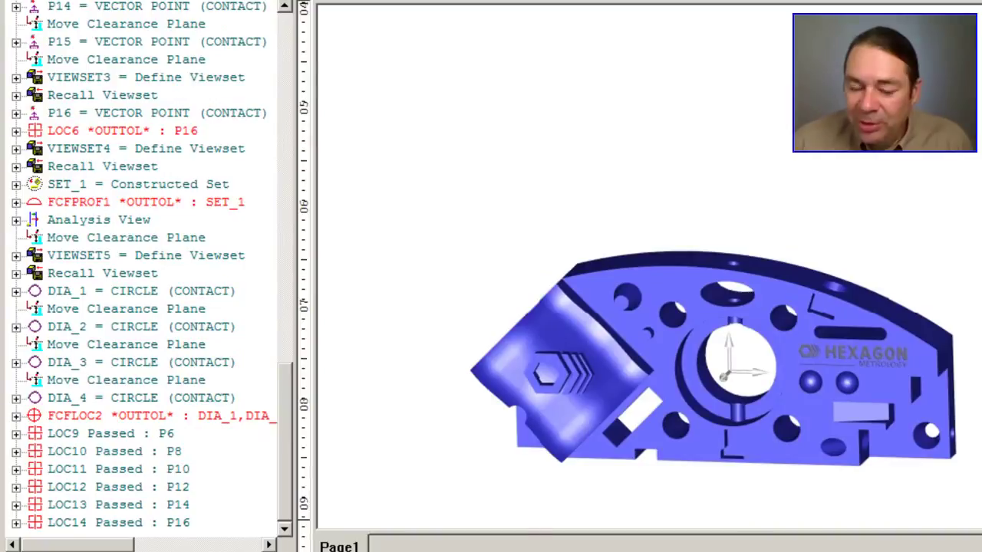
# - Drop dimensions LOC9 through LOC14 onto the CAD view as labels
pyautogui.click(98, 435)
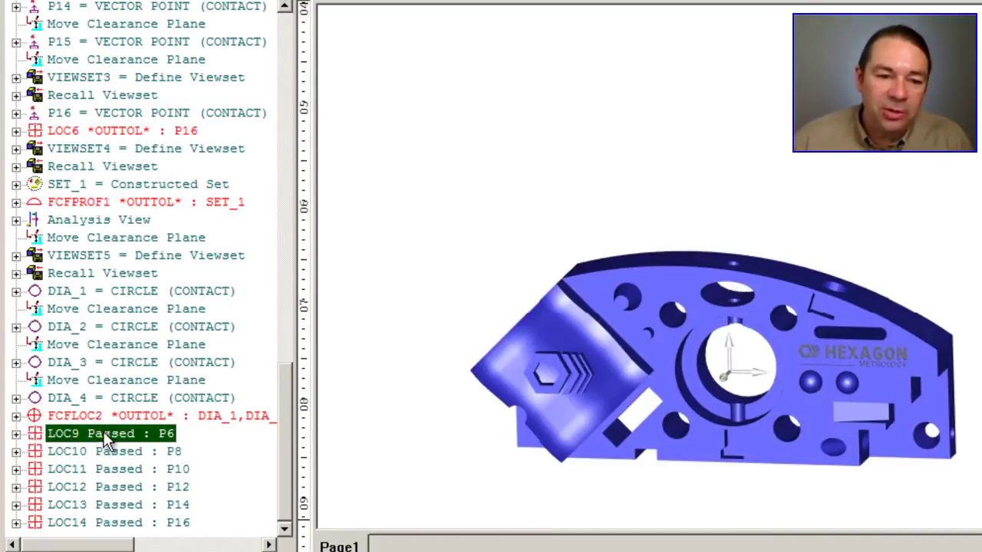
pyautogui.keyDown('shift'); pyautogui.click(163, 525); pyautogui.keyUp('shift')
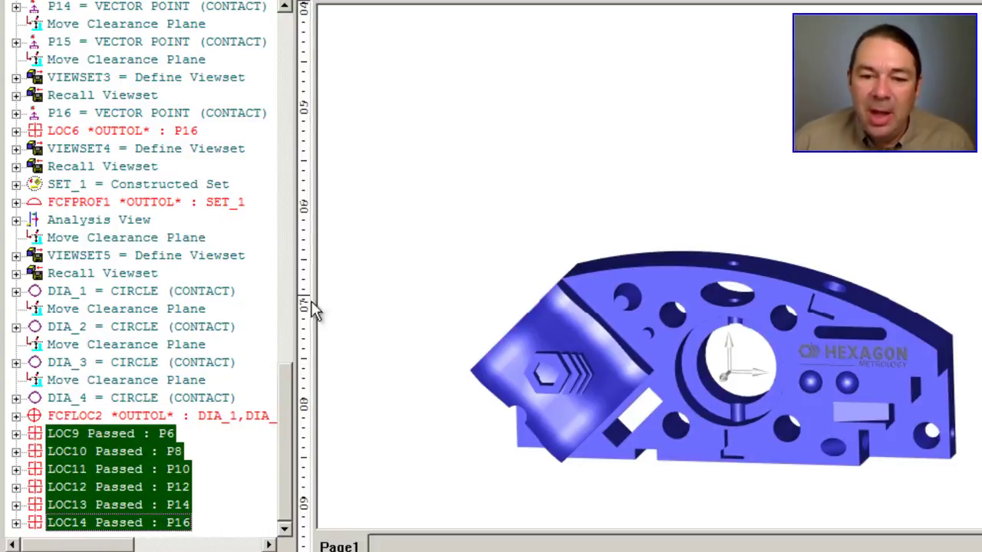
pyautogui.moveTo(98, 436); pyautogui.dragTo(624, 250)
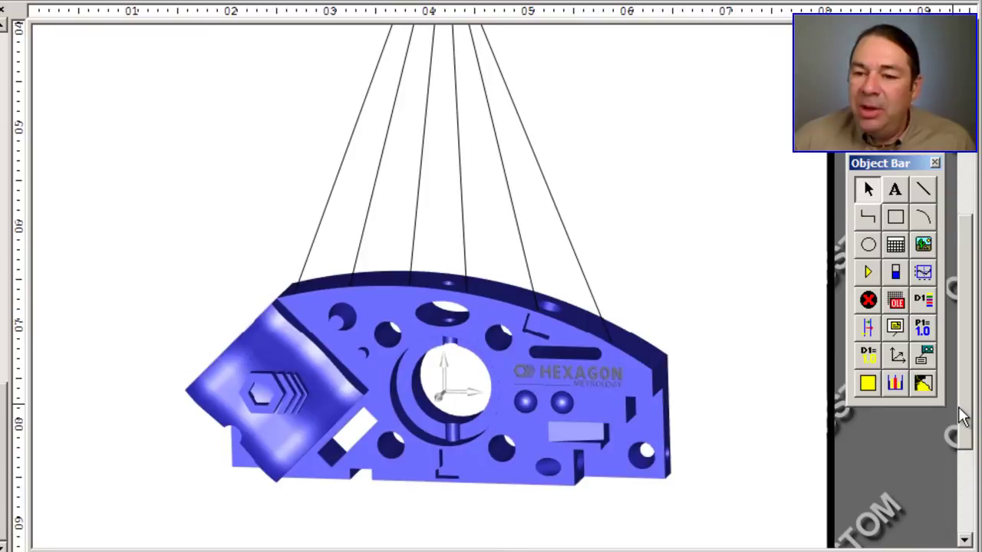
# - Spread the stacked LOC14, LOC13 and LOC12 labels into separate positions
pyautogui.moveTo(964, 414); pyautogui.dragTo(974, 330)
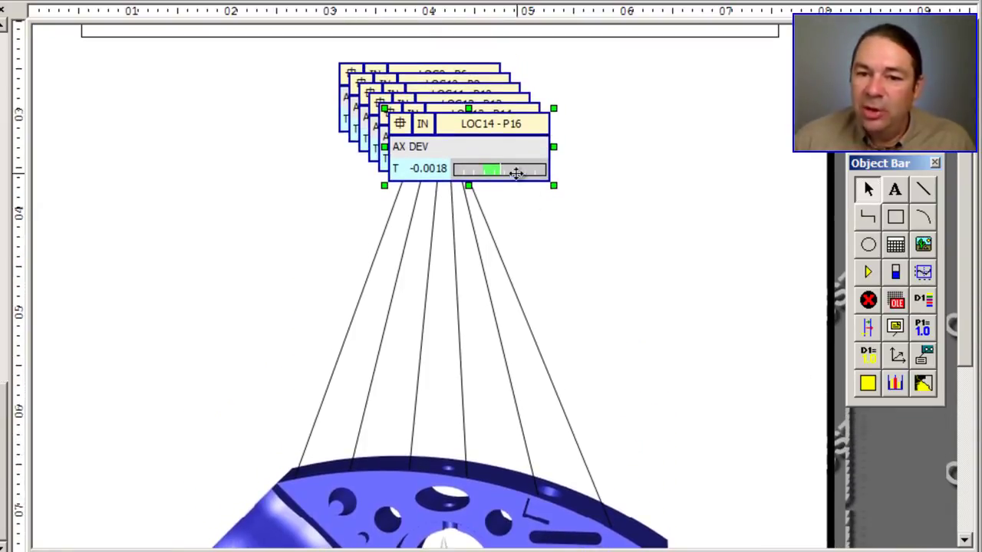
pyautogui.moveTo(488, 149)
pyautogui.mouseDown()
pyautogui.moveTo(688, 301)
pyautogui.moveTo(725, 452)
pyautogui.mouseUp()
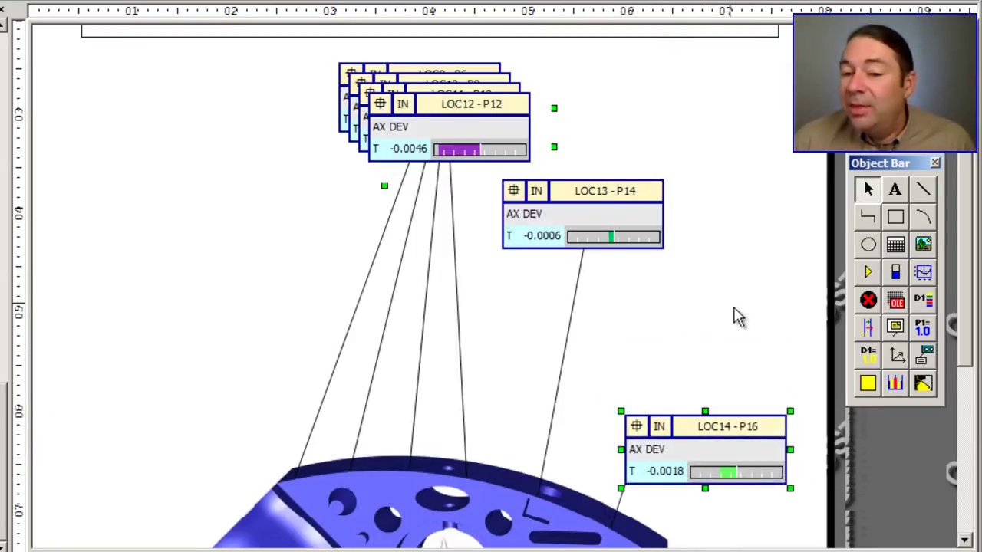
pyautogui.moveTo(577, 223); pyautogui.dragTo(644, 341)
pyautogui.moveTo(489, 149); pyautogui.dragTo(617, 223)
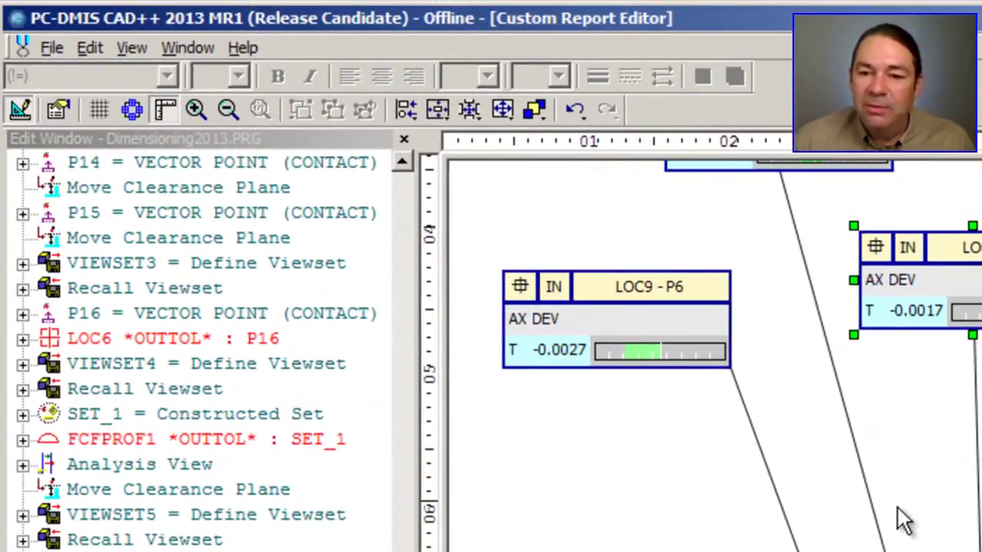
# - Save the report as Custom Report8 and close the report editor
pyautogui.click(56, 49)
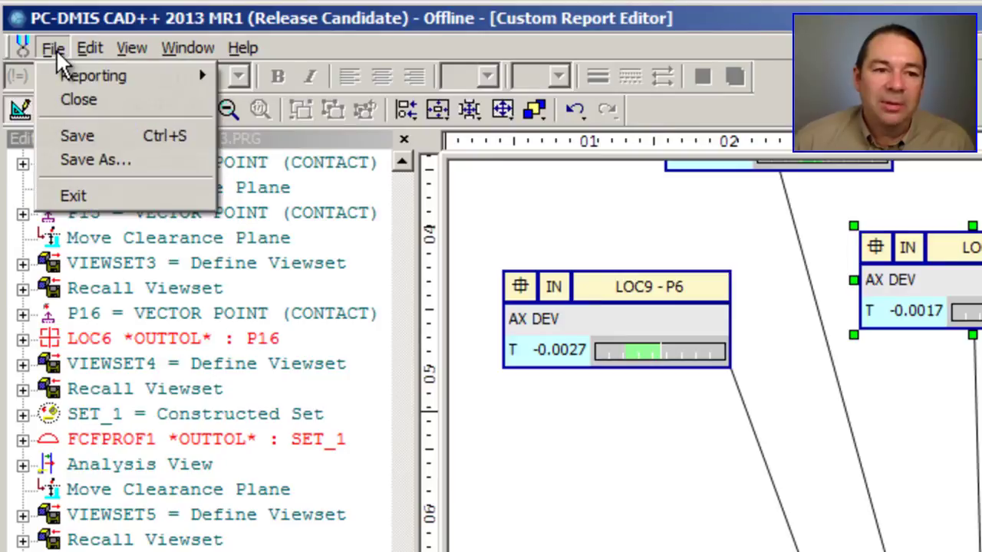
pyautogui.click(95, 160)
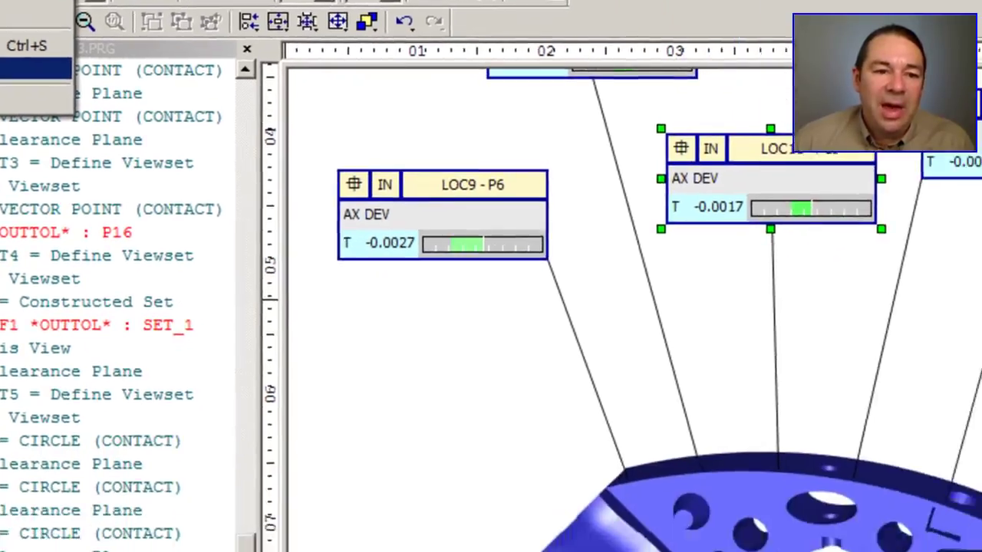
pyautogui.click(615, 403)
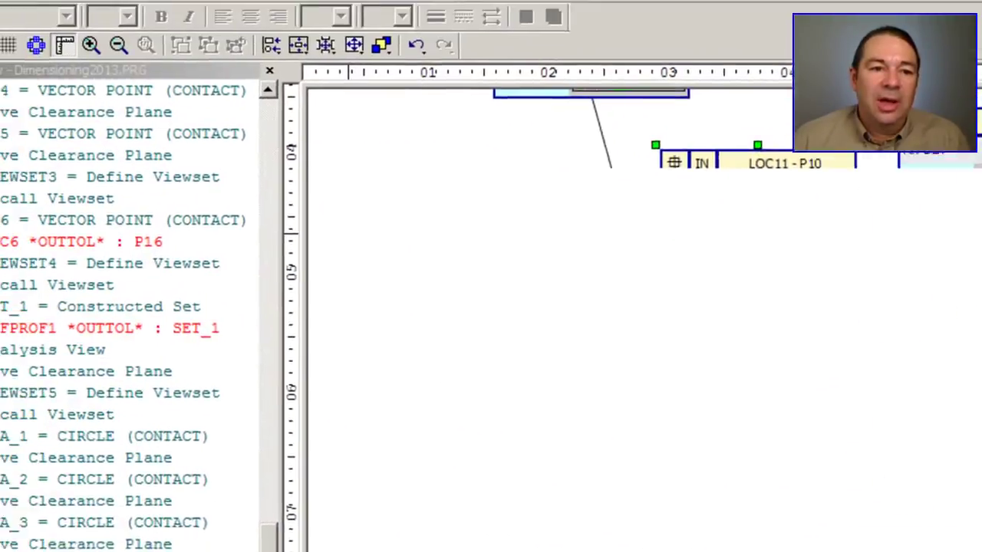
pyautogui.click(43, 39)
pyautogui.click(65, 88)
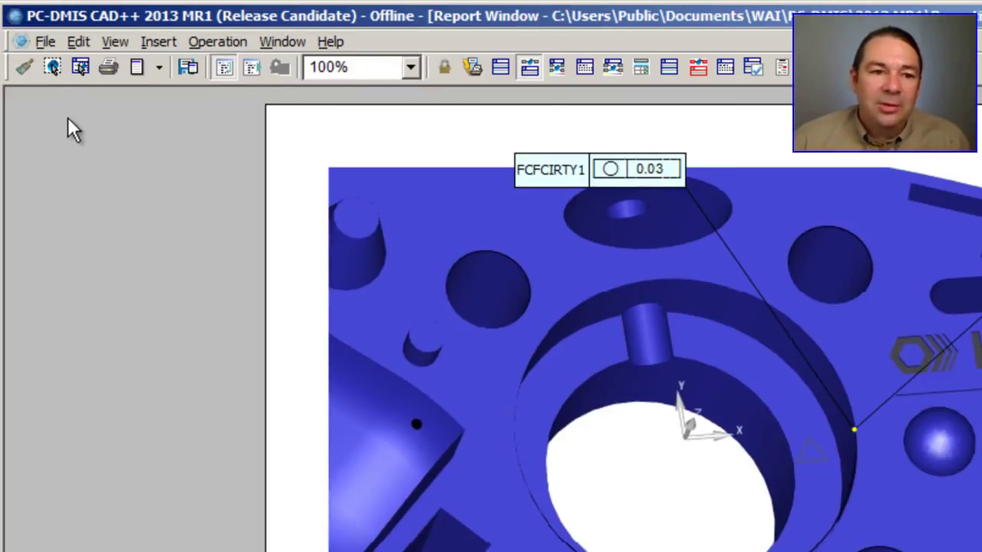
# - Choose Custom Report8 from the Report Window's custom report list and open it
pyautogui.click(81, 73)
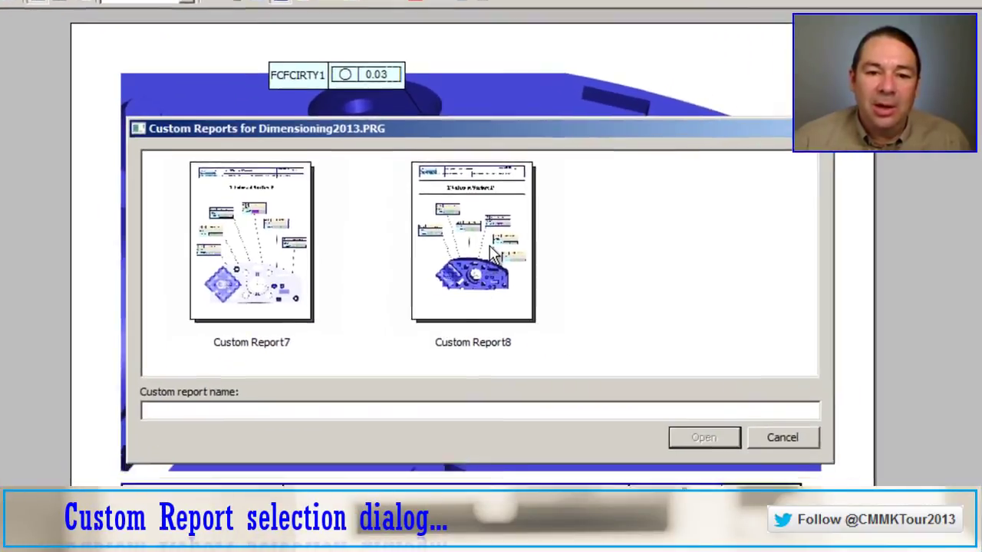
pyautogui.click(794, 464)
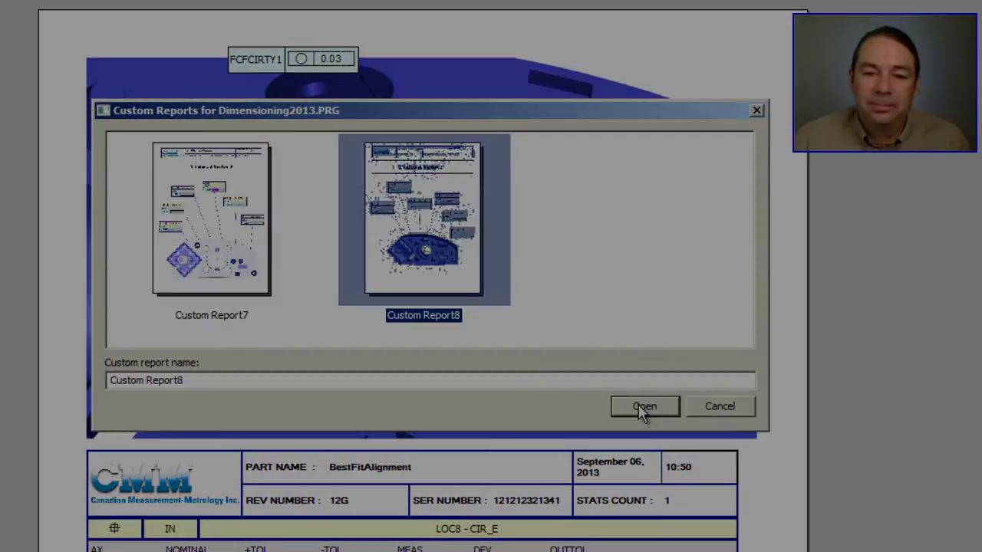
pyautogui.click(644, 407)
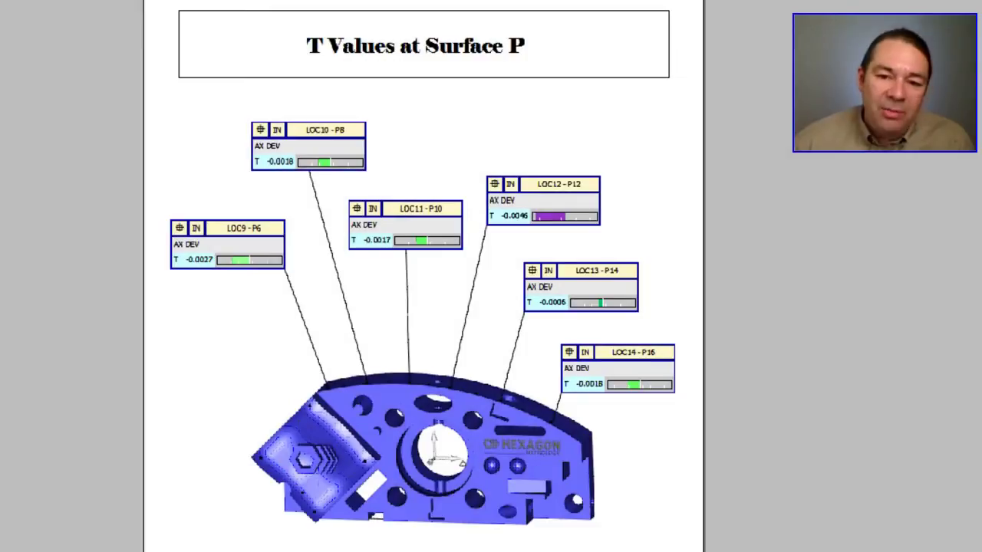